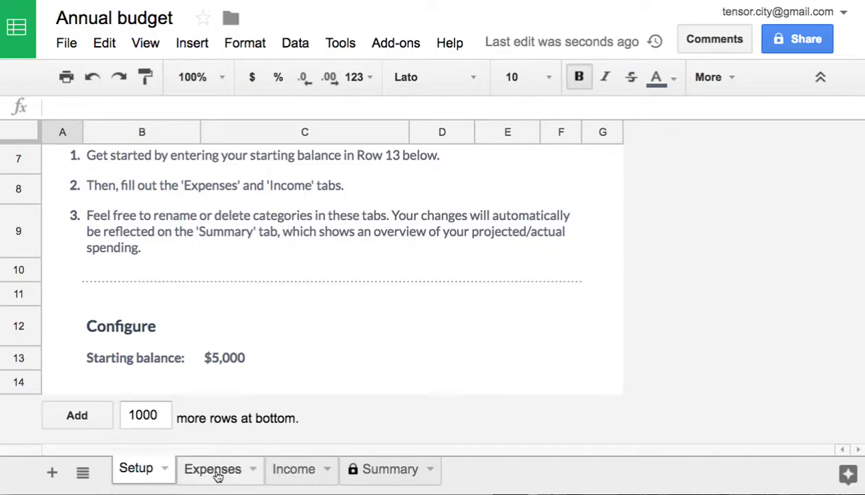
- Look through the Income, Summary and Expenses sheets of the Annual budget spreadsheet and return to the Setup sheet
{"action": "left_click", "coordinate": [289, 475]}
{"action": "left_click", "coordinate": [375, 476]}
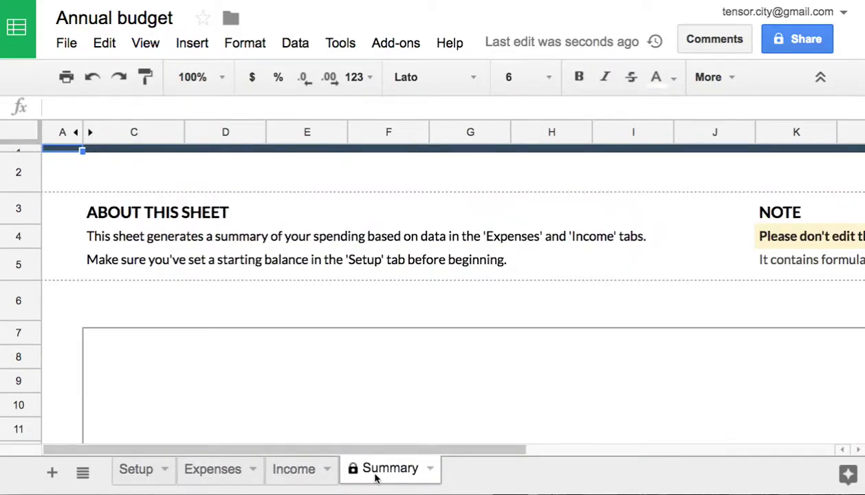
{"action": "left_click", "coordinate": [307, 475]}
{"action": "left_click", "coordinate": [229, 470]}
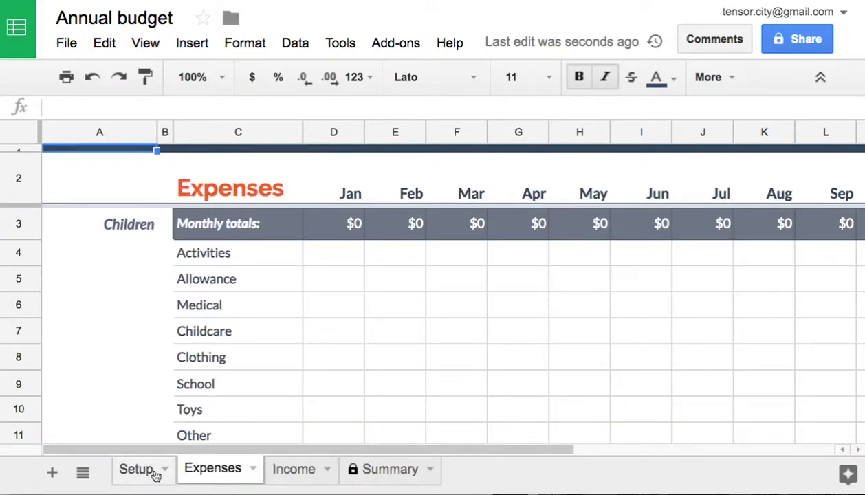
{"action": "left_click", "coordinate": [137, 471]}
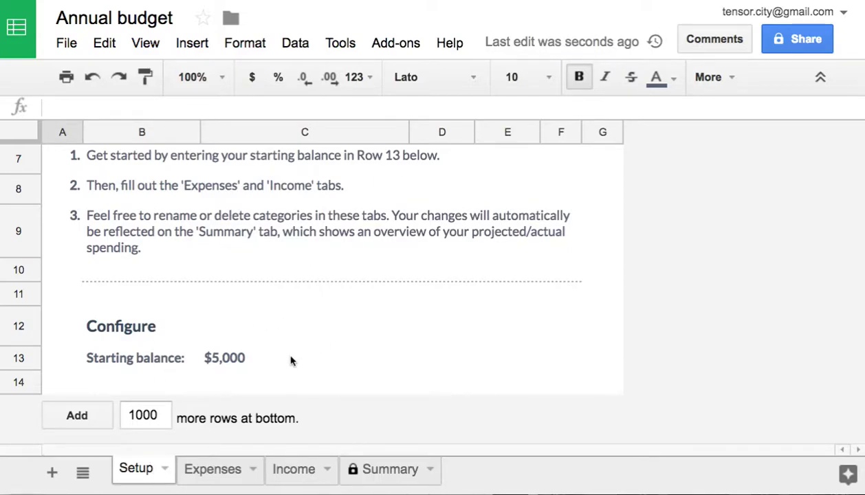
{"action": "left_click", "coordinate": [299, 299]}
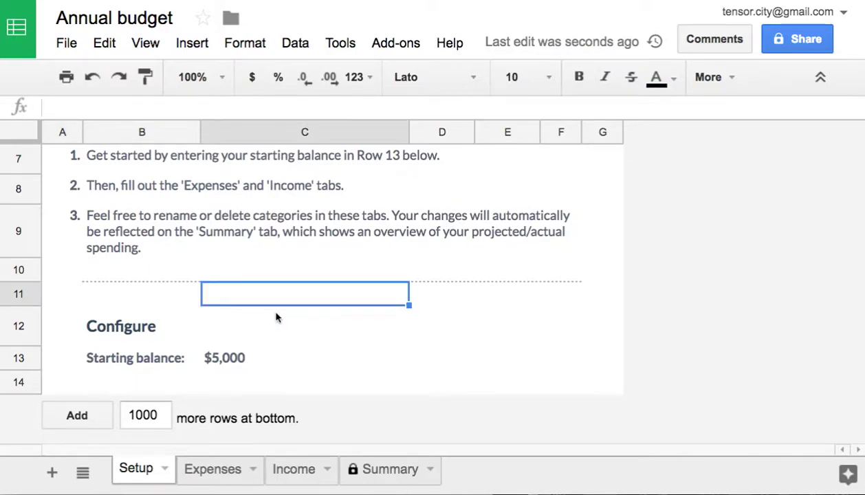
{"action": "type", "text": "Sheets"}
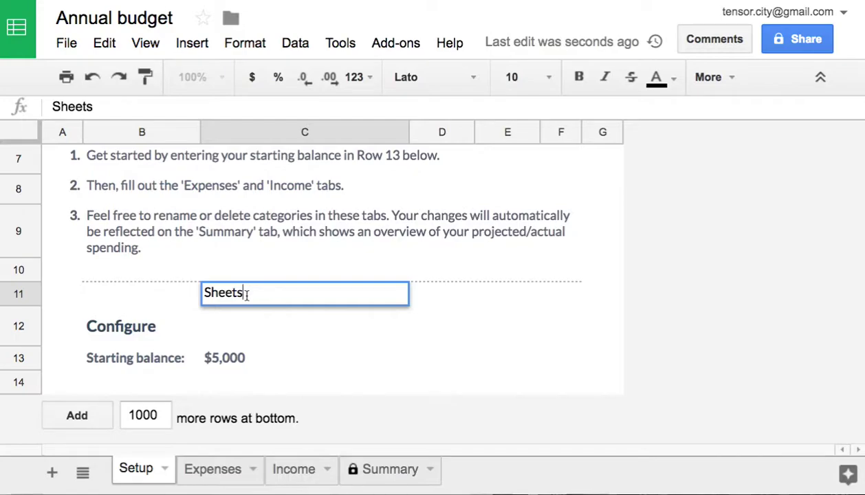
{"action": "left_click_drag", "start_coordinate": [243, 293], "coordinate": [237, 297]}
{"action": "left_click_drag", "start_coordinate": [236, 296], "coordinate": [201, 301]}
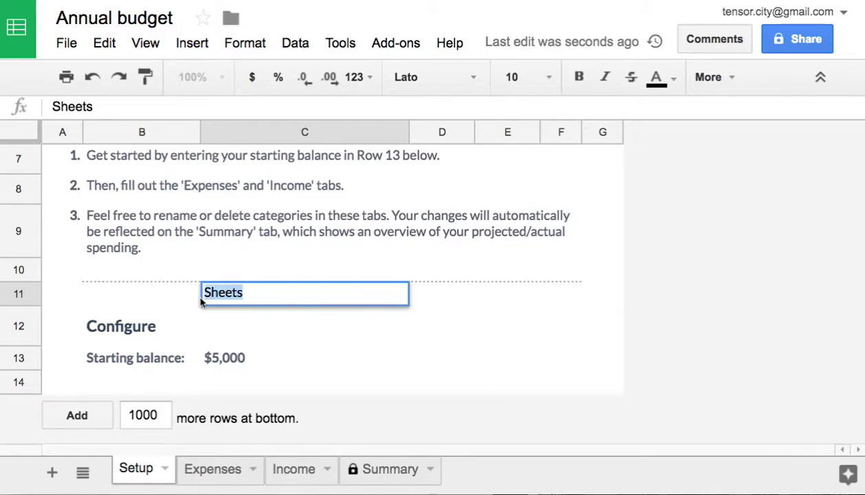
{"action": "key", "text": "BackSpace"}
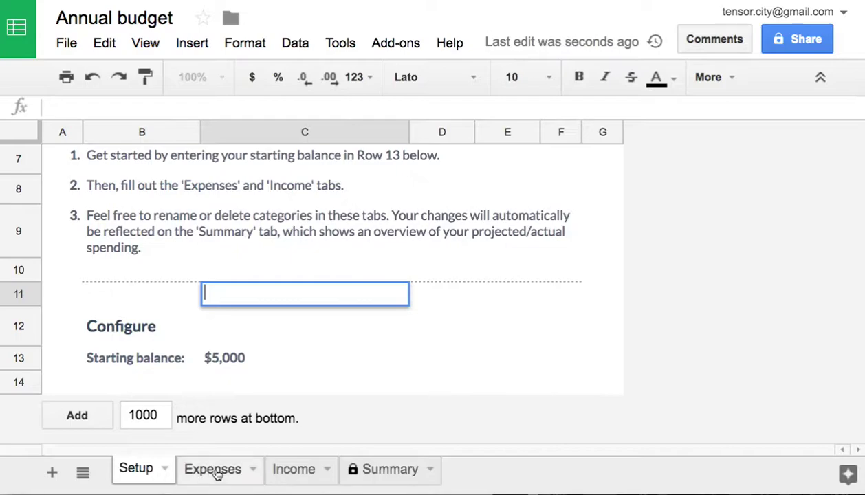
- View the existing budget sheets through to Summary and add a new blank sheet after it
{"action": "left_click", "coordinate": [261, 474]}
{"action": "left_click", "coordinate": [301, 474]}
{"action": "left_click", "coordinate": [376, 477]}
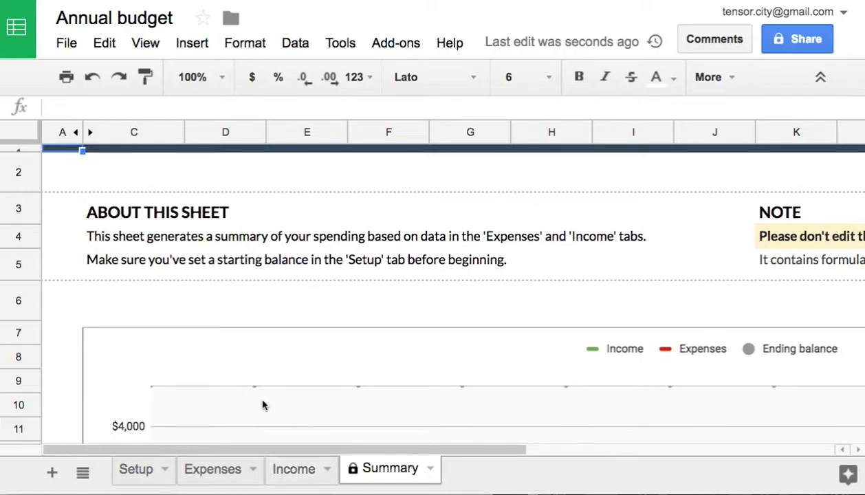
{"action": "left_click", "coordinate": [53, 473]}
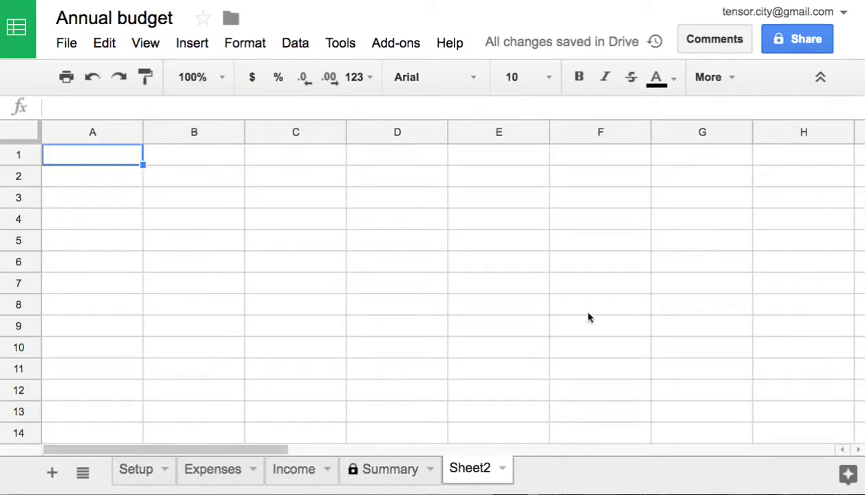
- Enter the text "Name Sheets" in cell C2 of the new blank sheet
{"action": "left_click", "coordinate": [99, 19]}
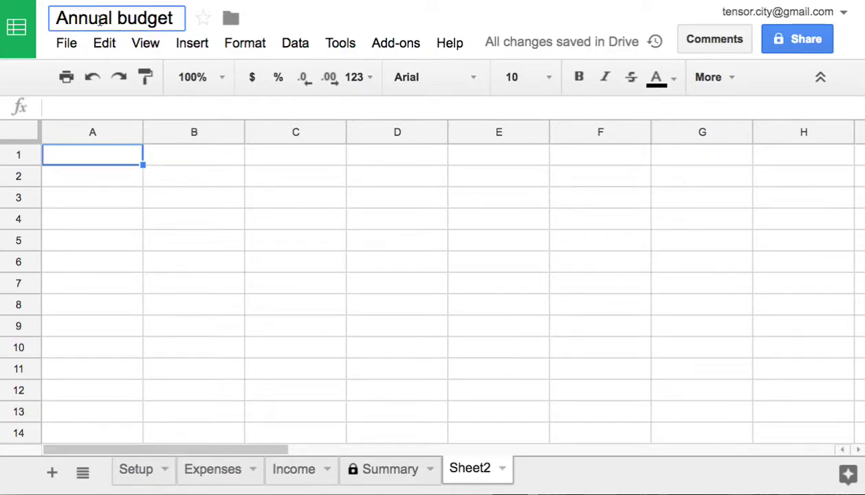
{"action": "left_click", "coordinate": [296, 182]}
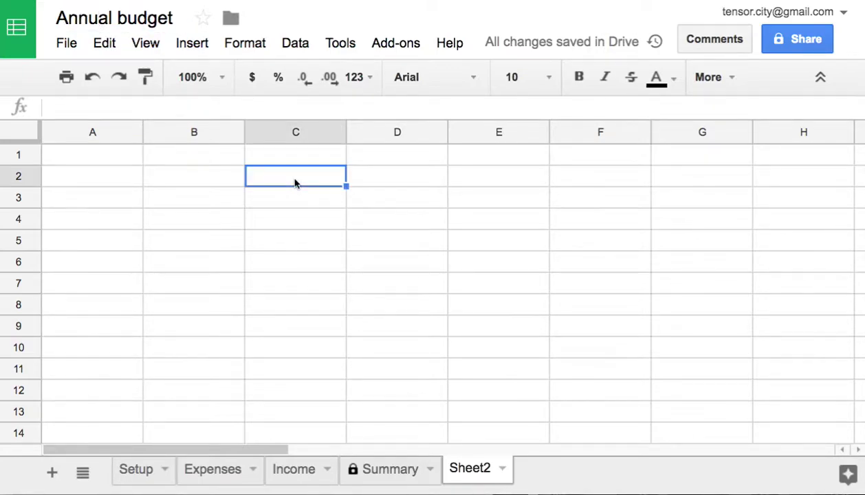
{"action": "type", "text": "Name S"}
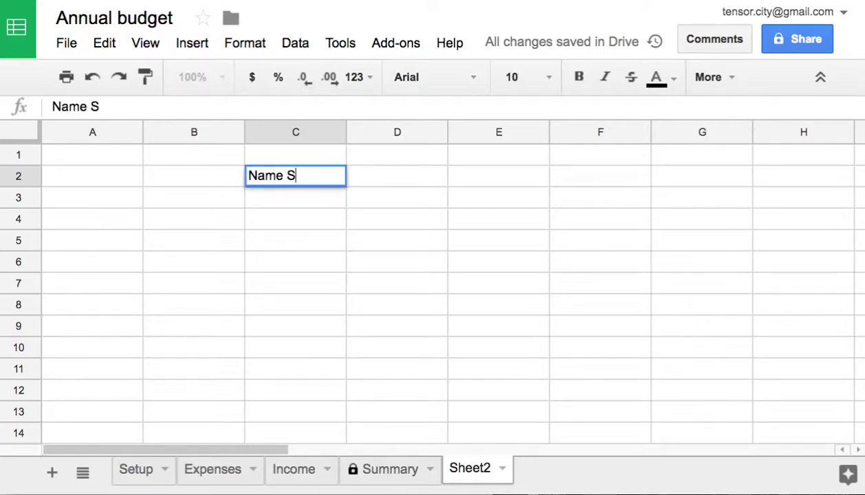
{"action": "type", "text": "heets"}
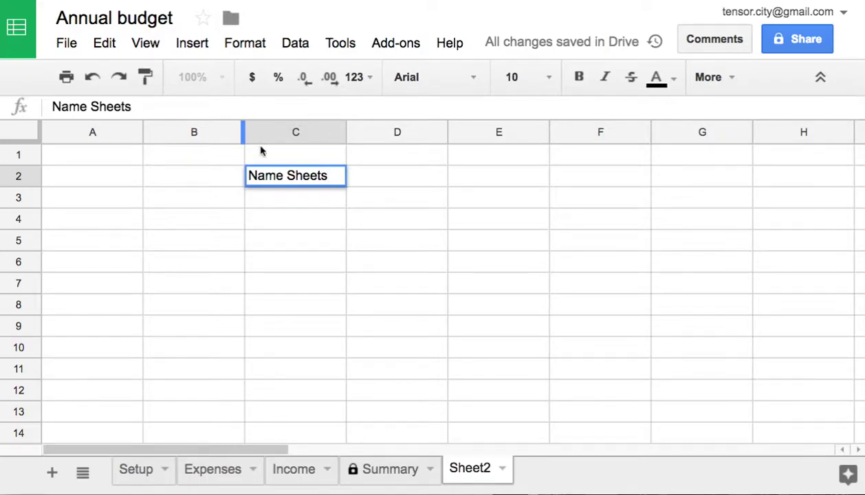
- Change the text in cell C2 of Sheet2 to "Name of Sheets"
{"action": "left_click", "coordinate": [294, 481]}
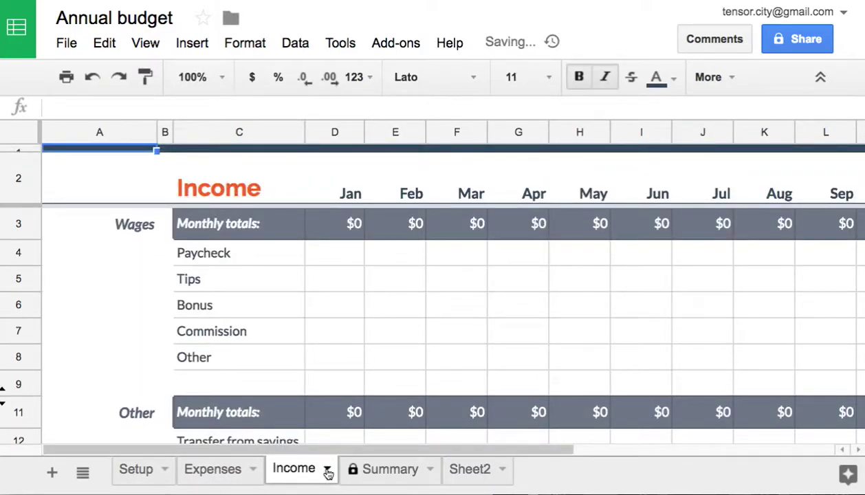
{"action": "left_click", "coordinate": [469, 474]}
{"action": "left_click", "coordinate": [296, 194]}
{"action": "left_click", "coordinate": [287, 181]}
{"action": "double_click", "coordinate": [288, 179]}
{"action": "left_click", "coordinate": [286, 176]}
{"action": "type", "text": "of Sheets"}
{"action": "key", "text": "Return"}
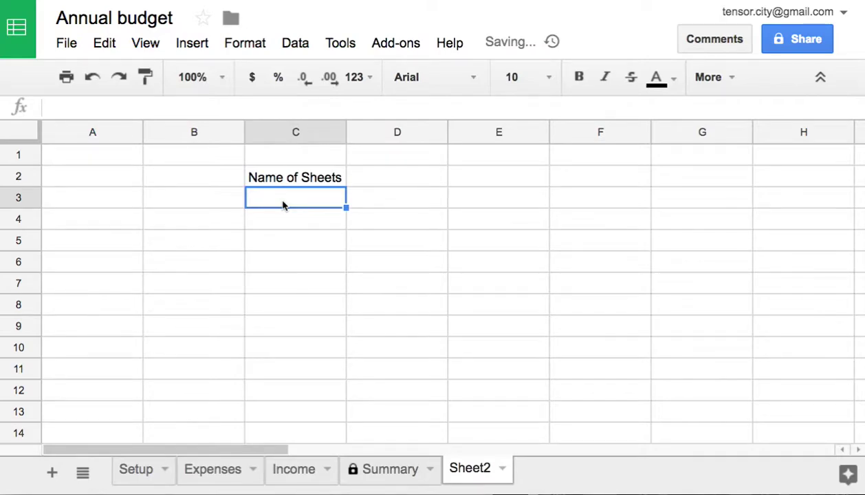
- Enter "Name of Sheet" in cell C3 and "Sheet vs. Sheets" in cell C4
{"action": "type", "text": "Name of Sheet"}
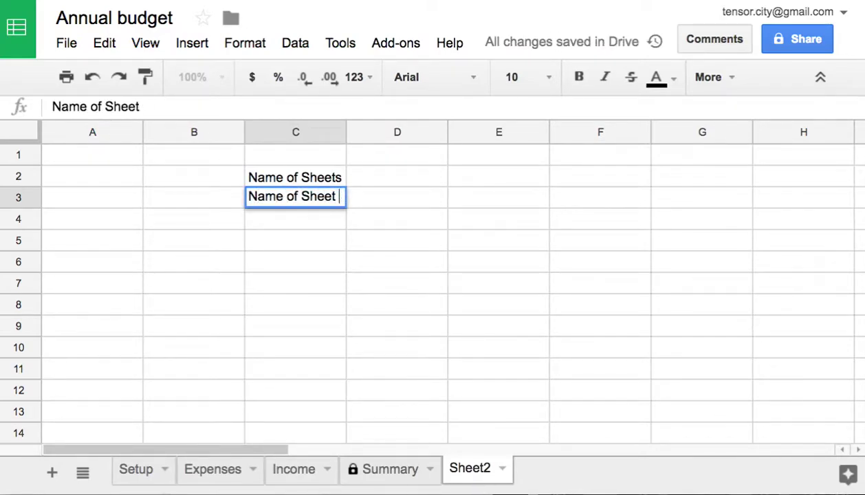
{"action": "left_click", "coordinate": [286, 221]}
{"action": "type", "text": "S"}
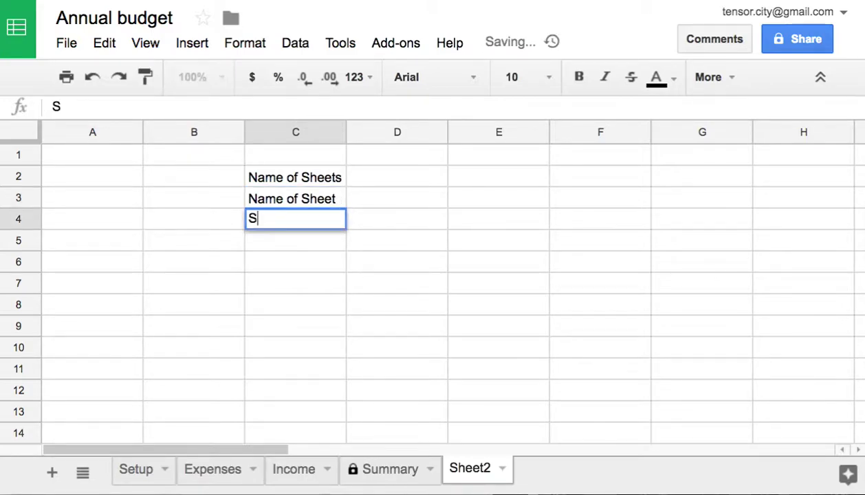
{"action": "type", "text": "heet vs."}
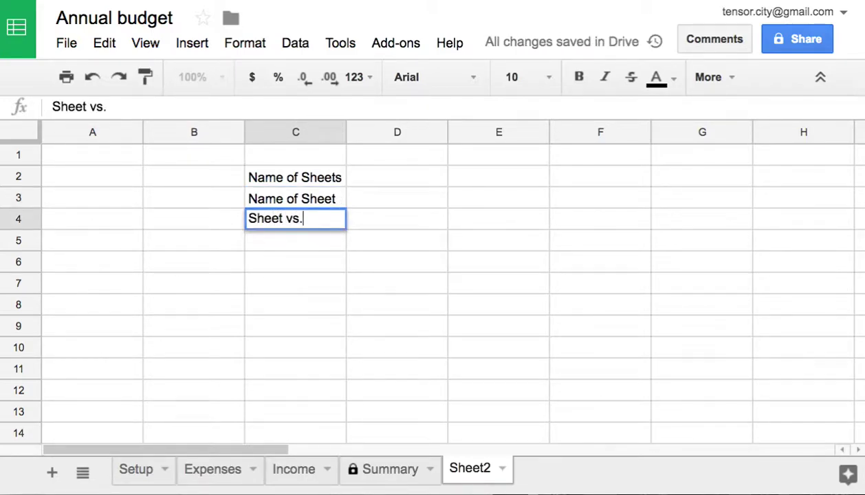
{"action": "type", "text": " Sheets"}
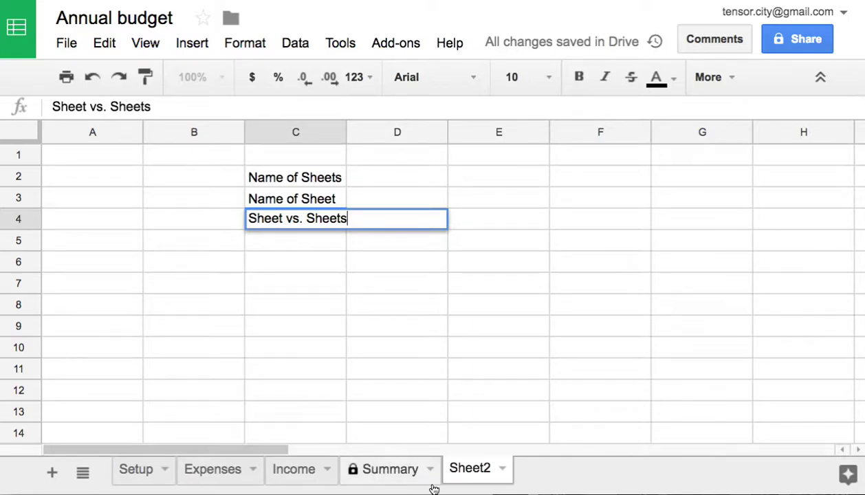
- Go through the Summary, Income, Expenses and Setup sheets in turn, and return to Sheet2
{"action": "left_click", "coordinate": [406, 471]}
{"action": "left_click", "coordinate": [288, 478]}
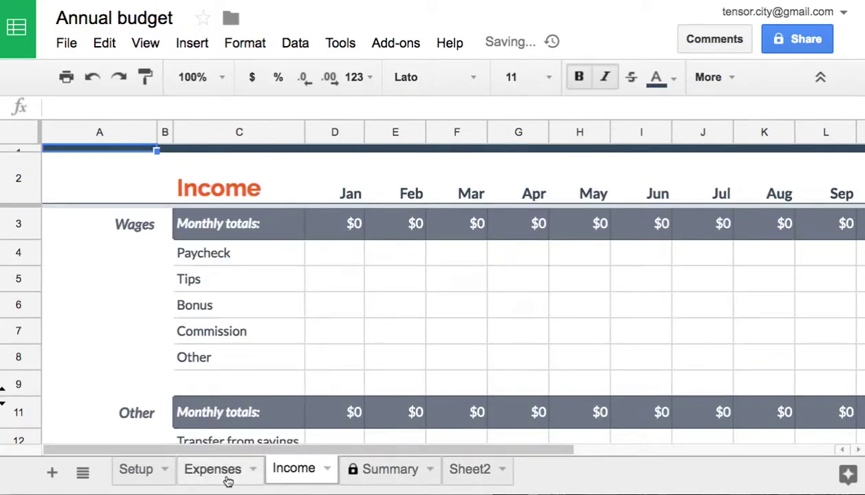
{"action": "left_click", "coordinate": [227, 476]}
{"action": "left_click", "coordinate": [144, 474]}
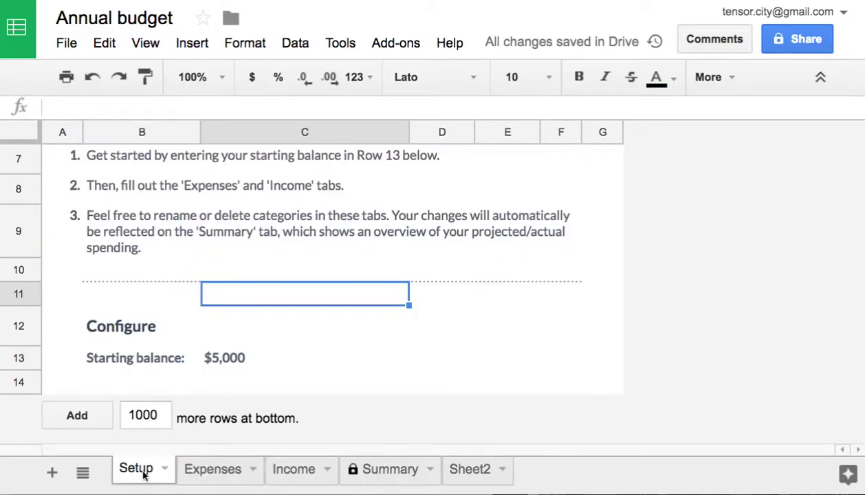
{"action": "left_click", "coordinate": [462, 473]}
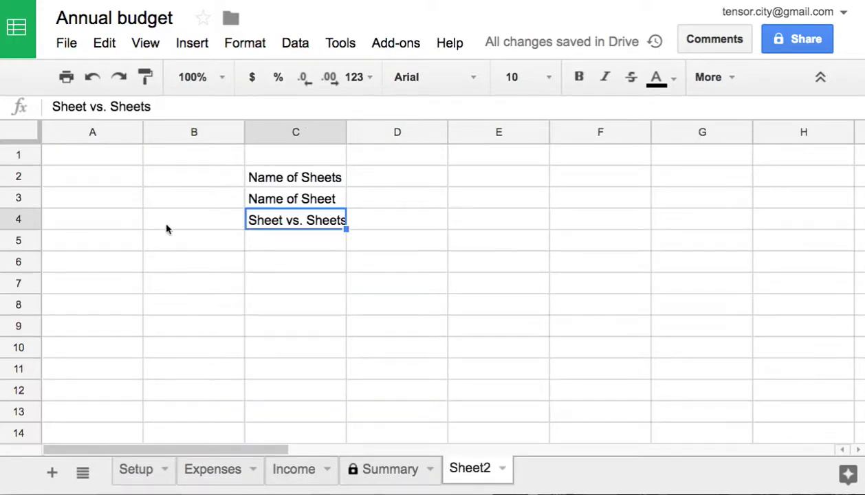
- Examine the extent of Sheet2 from its first to its last column and from its first to its last row
{"action": "left_click", "coordinate": [90, 134]}
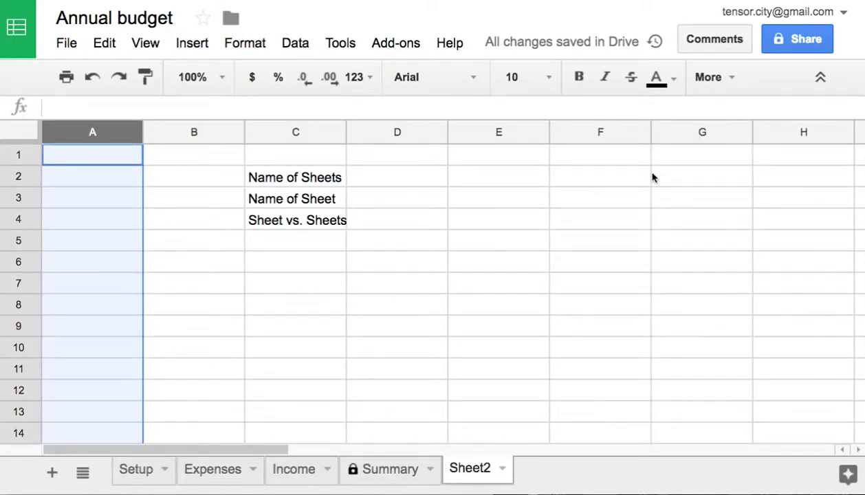
{"action": "scroll", "coordinate": [653, 177], "scroll_direction": "right", "scroll_amount": 10}
{"action": "left_click", "coordinate": [805, 131]}
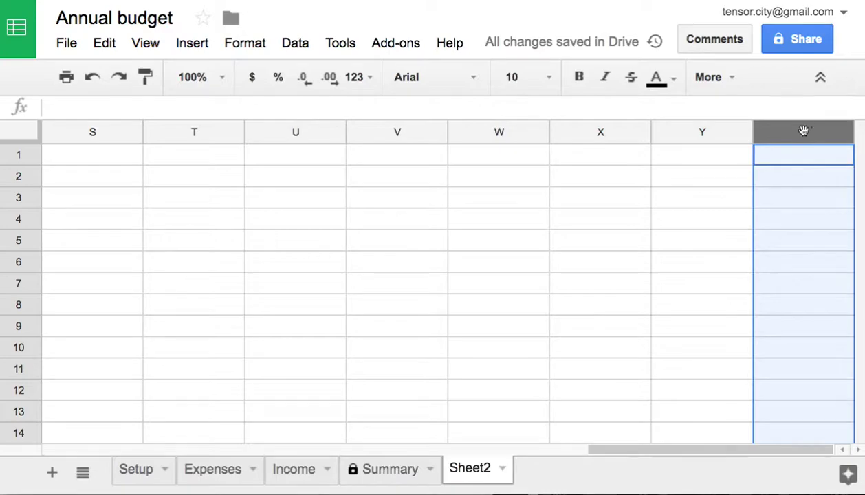
{"action": "left_click", "coordinate": [22, 156]}
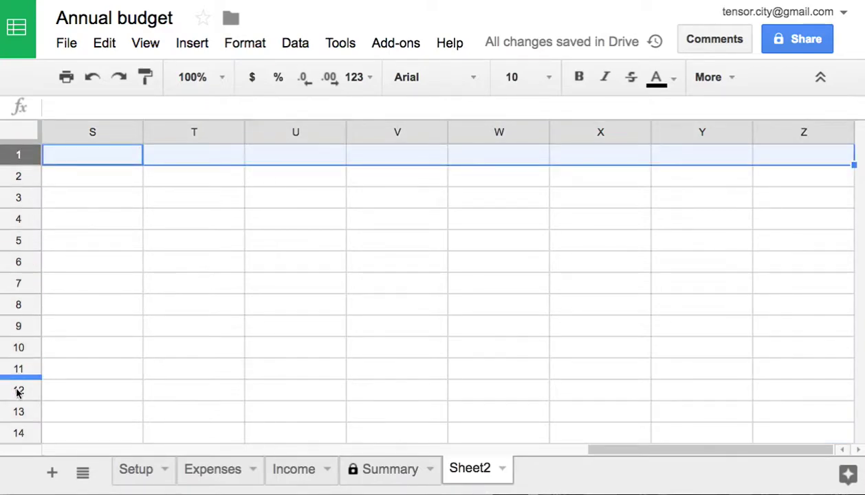
{"action": "scroll", "coordinate": [21, 392], "scroll_direction": "down", "scroll_amount": 20}
{"action": "scroll", "coordinate": [22, 397], "scroll_direction": "down", "scroll_amount": 20}
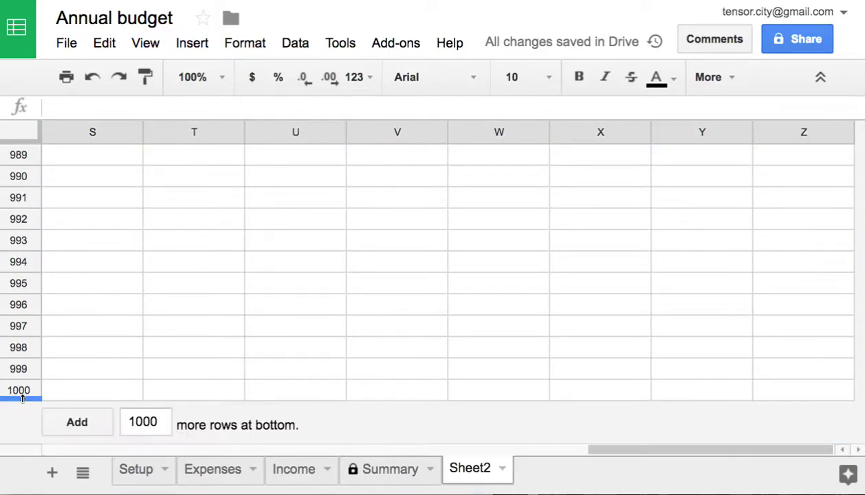
{"action": "scroll", "coordinate": [37, 393], "scroll_direction": "up", "scroll_amount": 20}
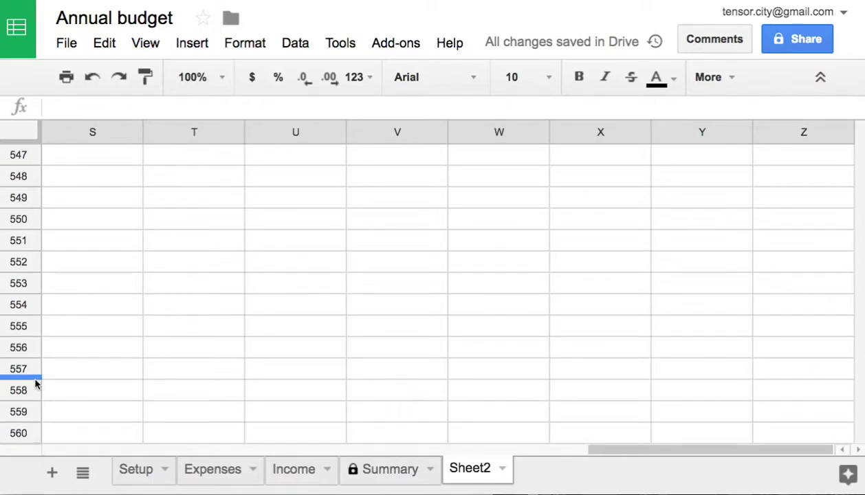
{"action": "scroll", "coordinate": [36, 384], "scroll_direction": "up", "scroll_amount": 20}
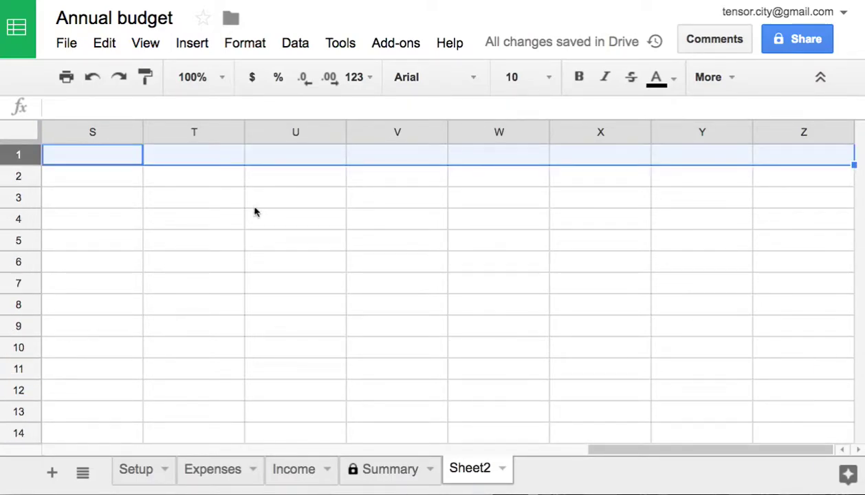
- Enter the cell-count note "26 x 1000 = 26000" in cell T3 of Sheet2
{"action": "left_click", "coordinate": [231, 203]}
{"action": "type", "text": "26"}
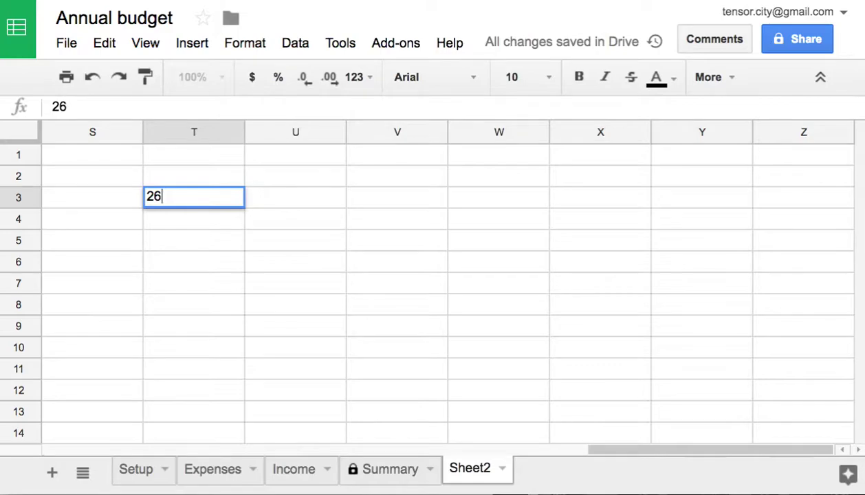
{"action": "type", "text": " x 10"}
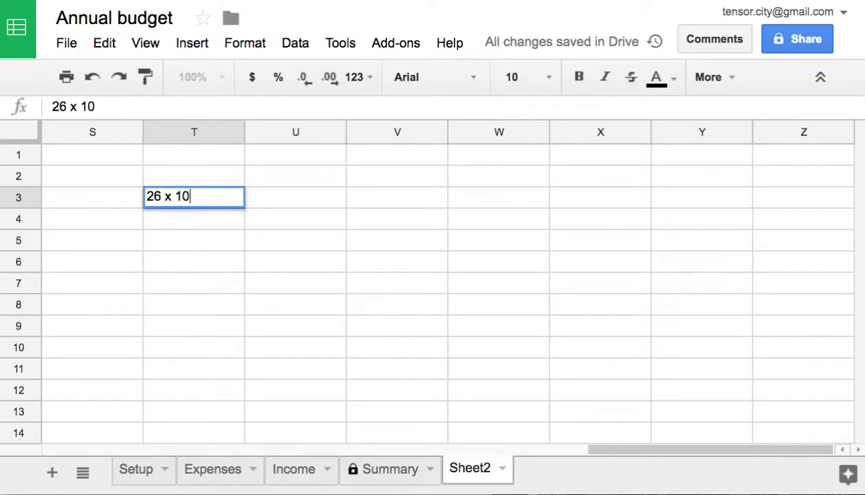
{"action": "type", "text": "00 = 3"}
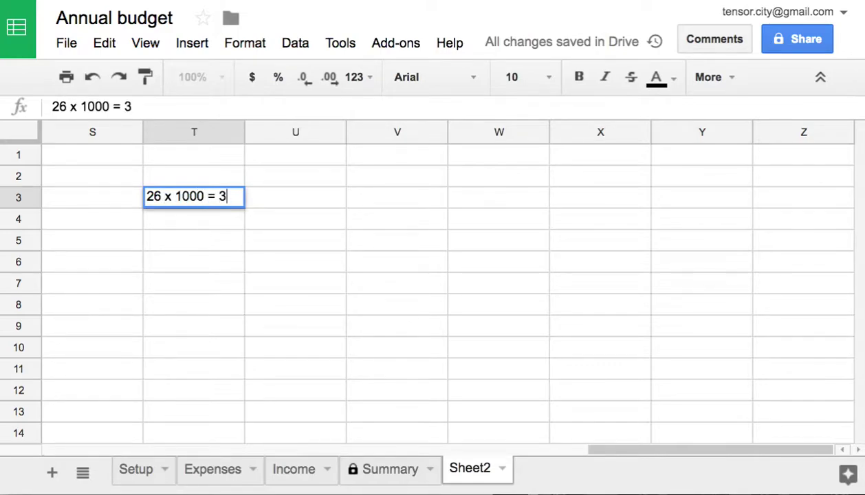
{"action": "key", "text": "BackSpace"}
{"action": "type", "text": "26000"}
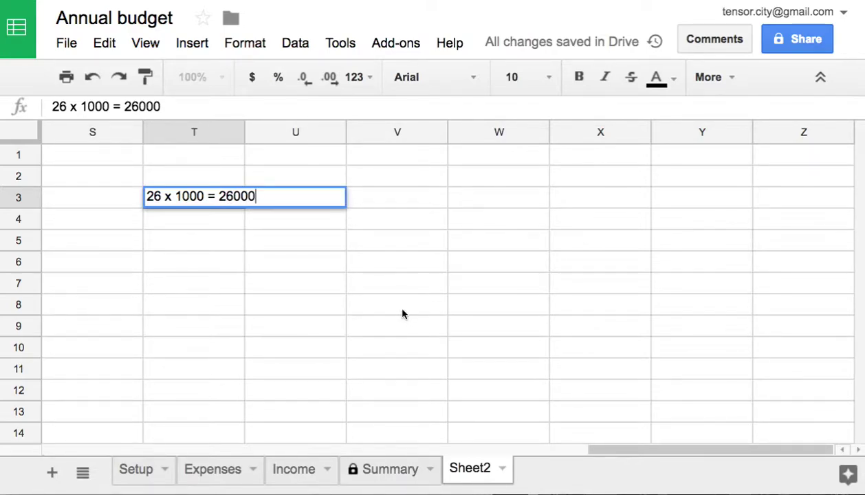
{"action": "left_click", "coordinate": [406, 263]}
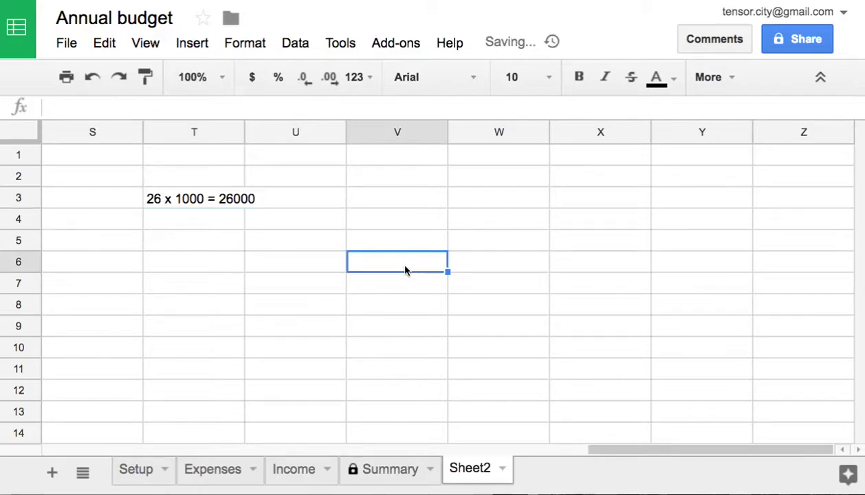
- Delete columns V through Z from Sheet2
{"action": "left_click", "coordinate": [396, 133]}
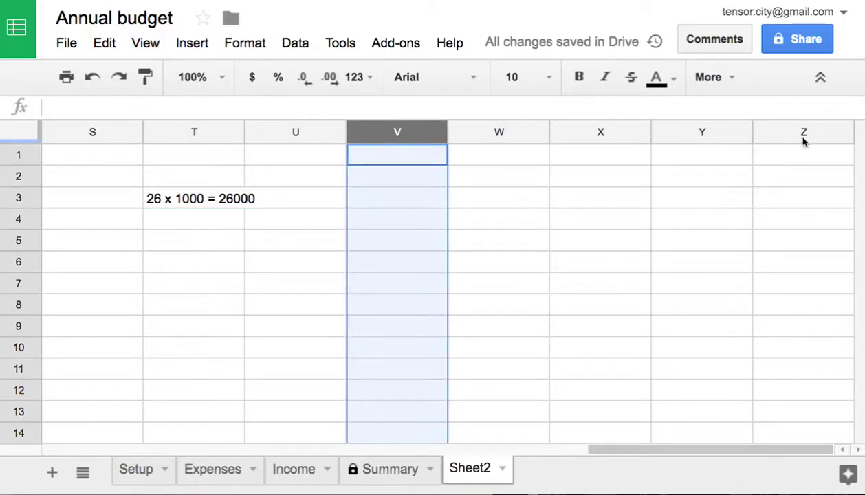
{"action": "left_click", "coordinate": [801, 137], "text": "shift"}
{"action": "right_click", "coordinate": [407, 138]}
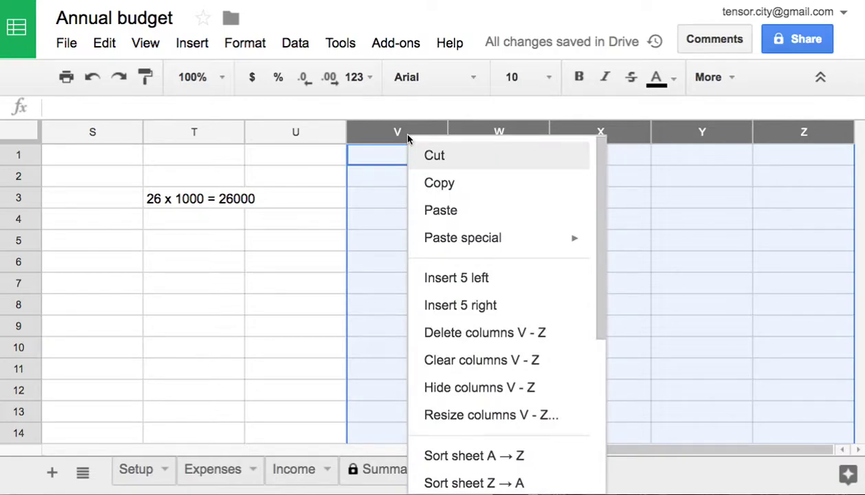
{"action": "left_click", "coordinate": [482, 334]}
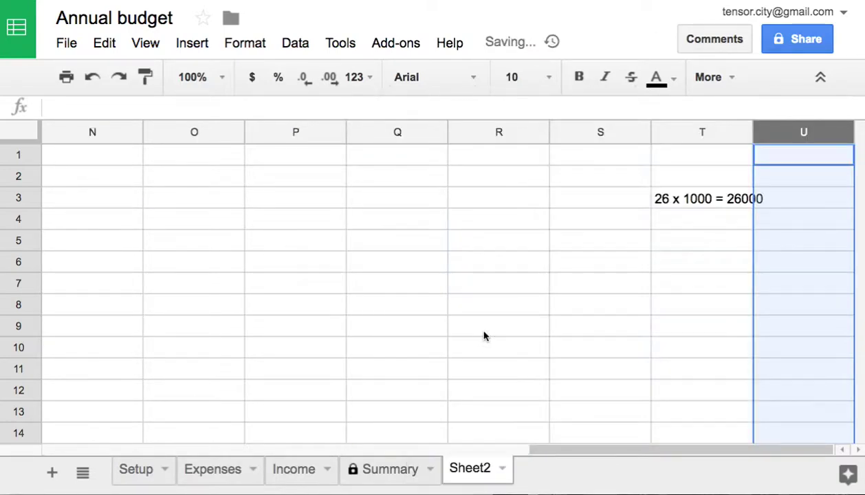
- Delete rows 7 through 1000 from Sheet2
{"action": "left_click", "coordinate": [25, 283]}
{"action": "scroll", "coordinate": [23, 325], "scroll_direction": "down", "scroll_amount": 20}
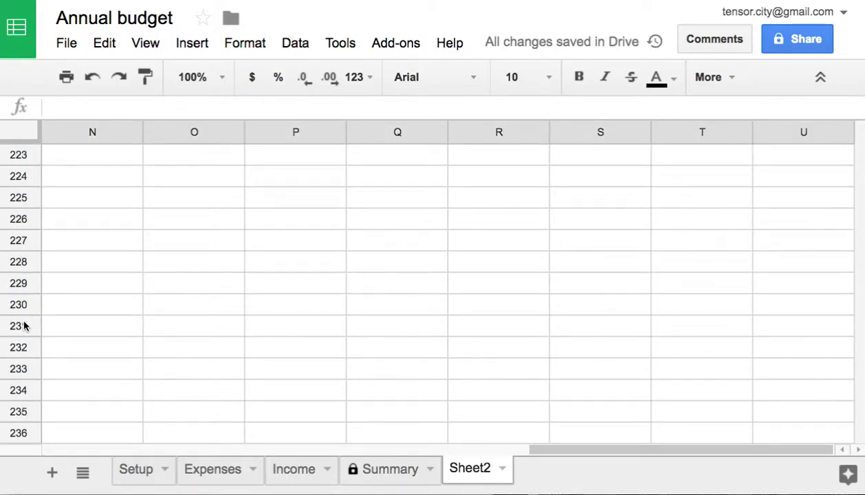
{"action": "scroll", "coordinate": [22, 325], "scroll_direction": "down", "scroll_amount": 5}
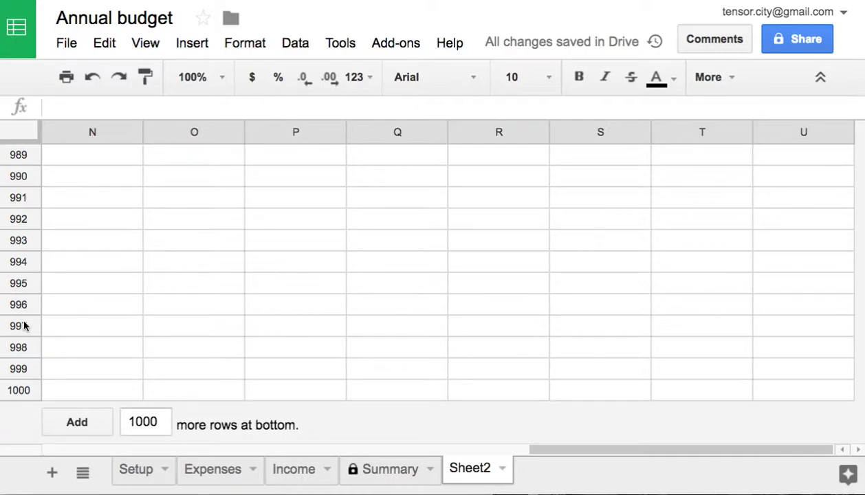
{"action": "left_click", "coordinate": [22, 389], "text": "shift"}
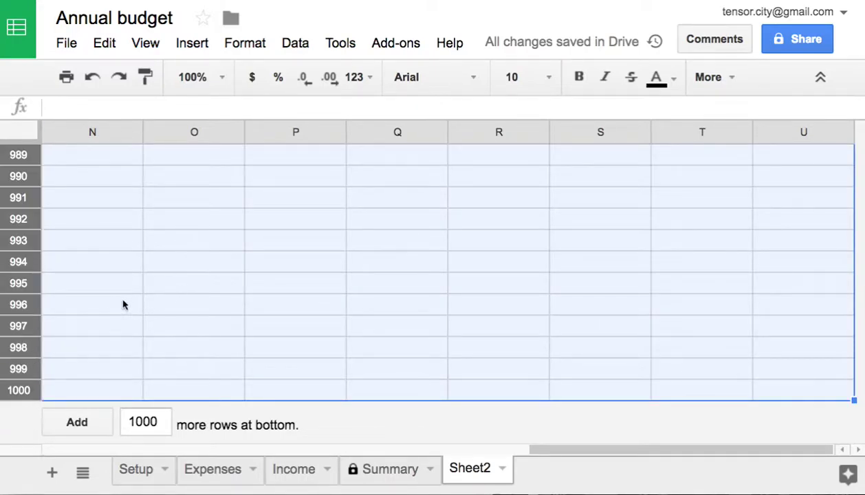
{"action": "right_click", "coordinate": [33, 258]}
{"action": "scroll", "coordinate": [169, 381], "scroll_direction": "down", "scroll_amount": 4}
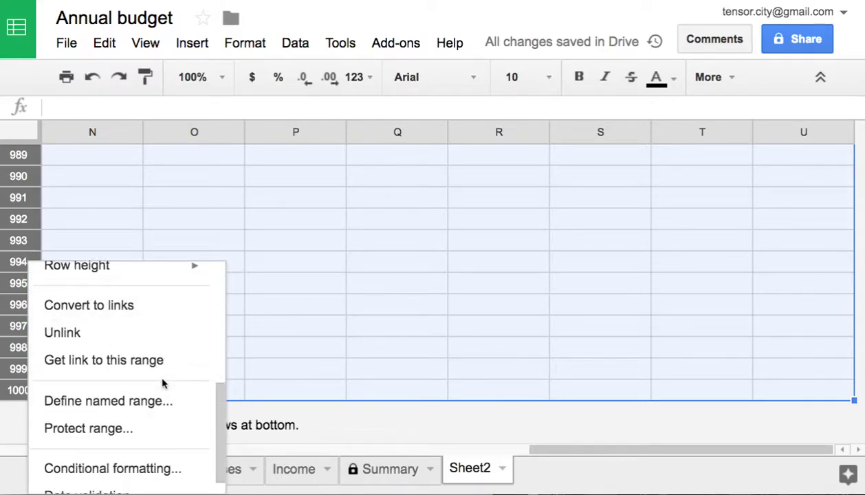
{"action": "scroll", "coordinate": [163, 383], "scroll_direction": "up", "scroll_amount": 3}
{"action": "scroll", "coordinate": [162, 383], "scroll_direction": "down", "scroll_amount": 2}
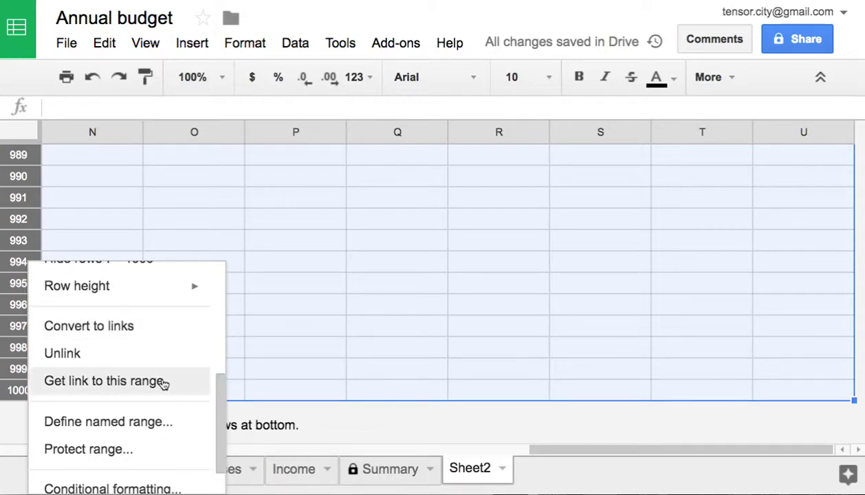
{"action": "scroll", "coordinate": [162, 383], "scroll_direction": "up", "scroll_amount": 4}
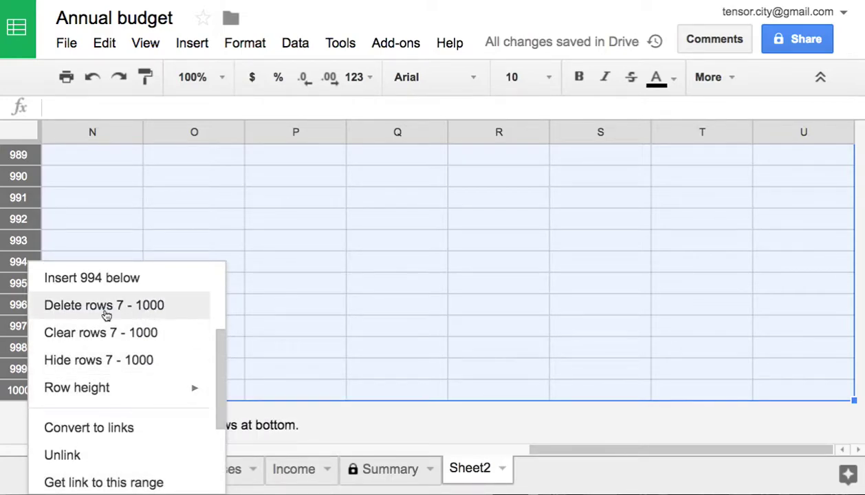
{"action": "left_click", "coordinate": [145, 311]}
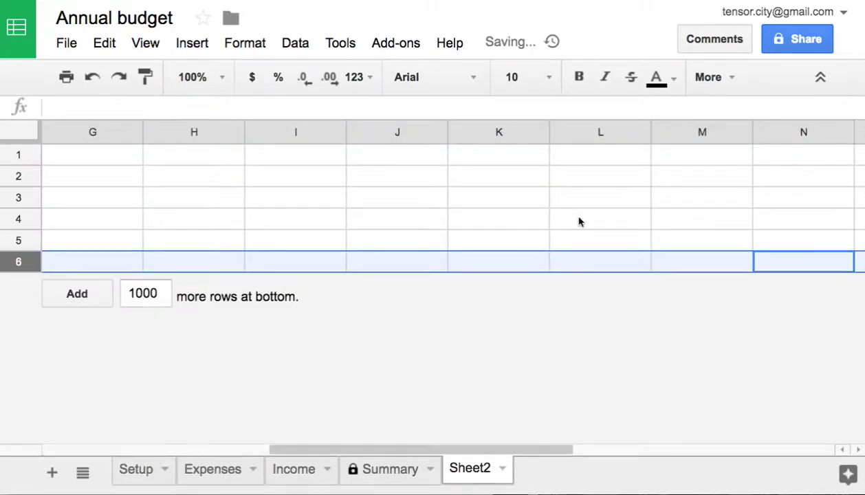
- Examine how Sheet2 is divided by selecting column A, its individual cells A1 to A4, and row 3
{"action": "left_click", "coordinate": [80, 132]}
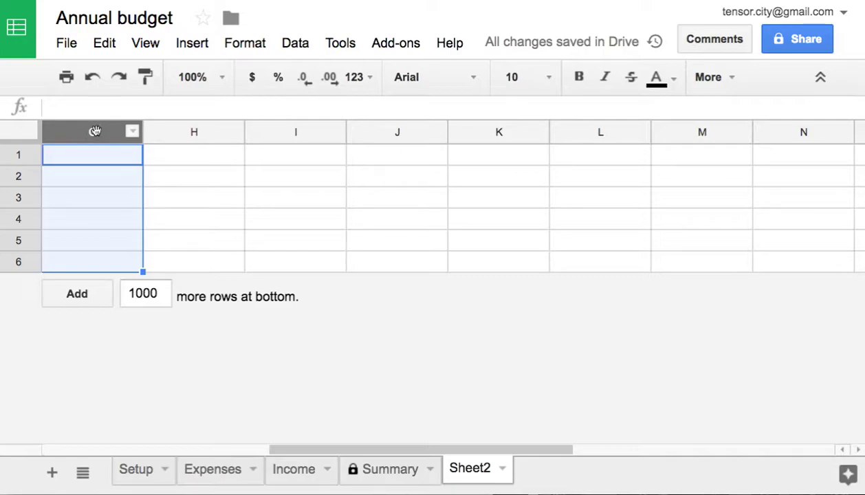
{"action": "scroll", "coordinate": [126, 149], "scroll_direction": "left", "scroll_amount": 6}
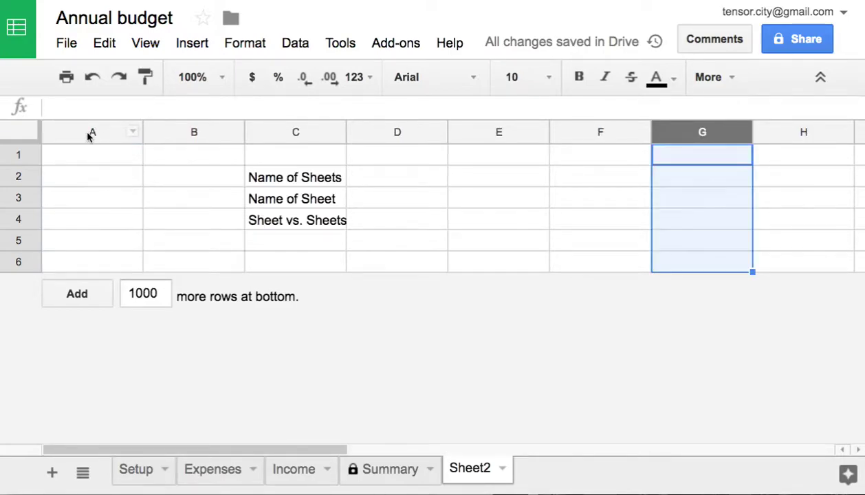
{"action": "left_click", "coordinate": [88, 133]}
{"action": "left_click", "coordinate": [100, 158]}
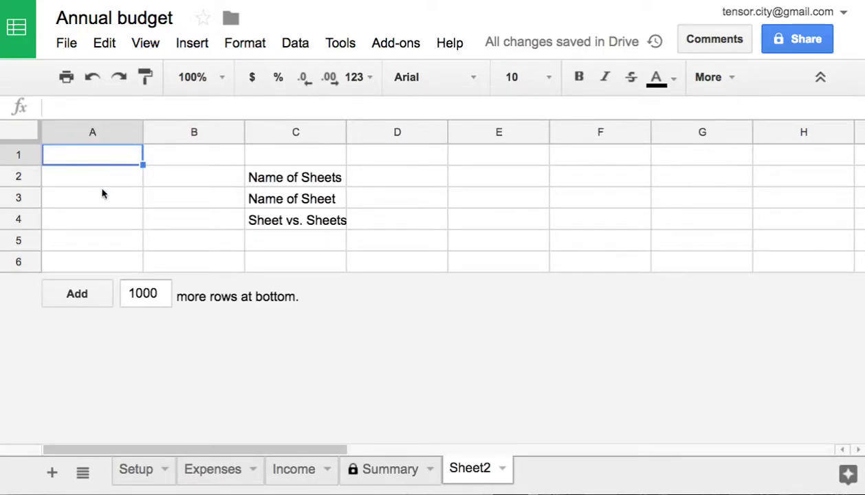
{"action": "left_click", "coordinate": [103, 180]}
{"action": "left_click", "coordinate": [110, 200]}
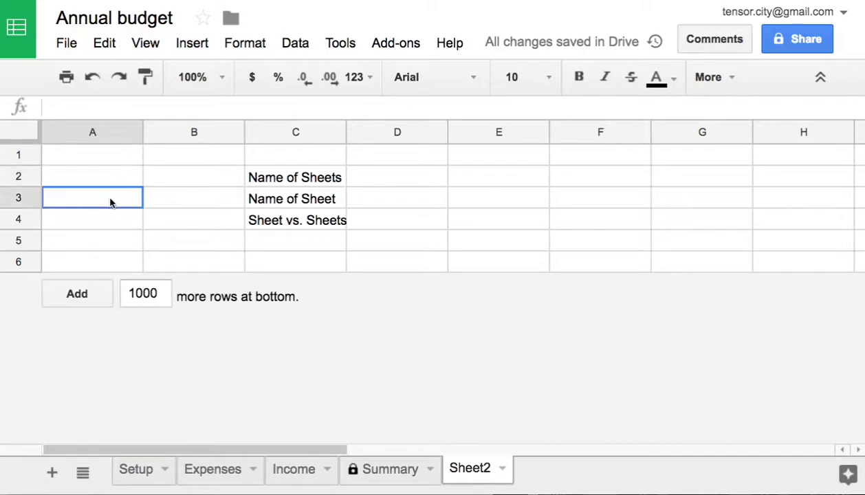
{"action": "left_click", "coordinate": [120, 222]}
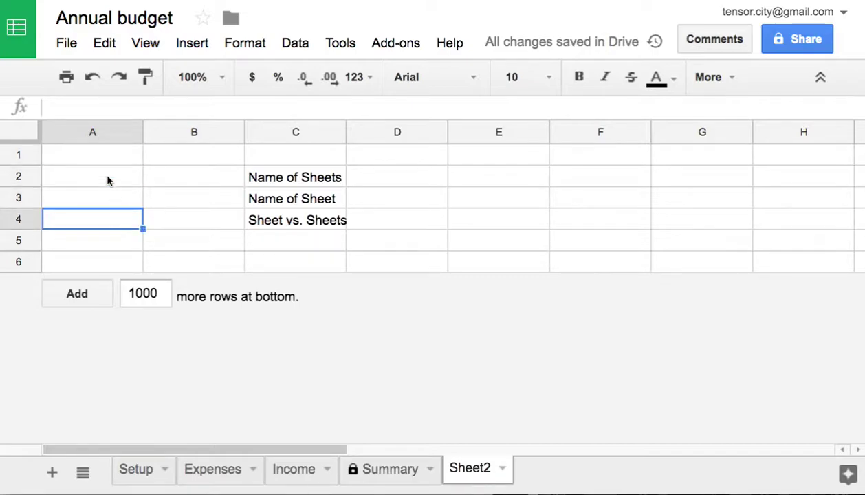
{"action": "left_click", "coordinate": [92, 133]}
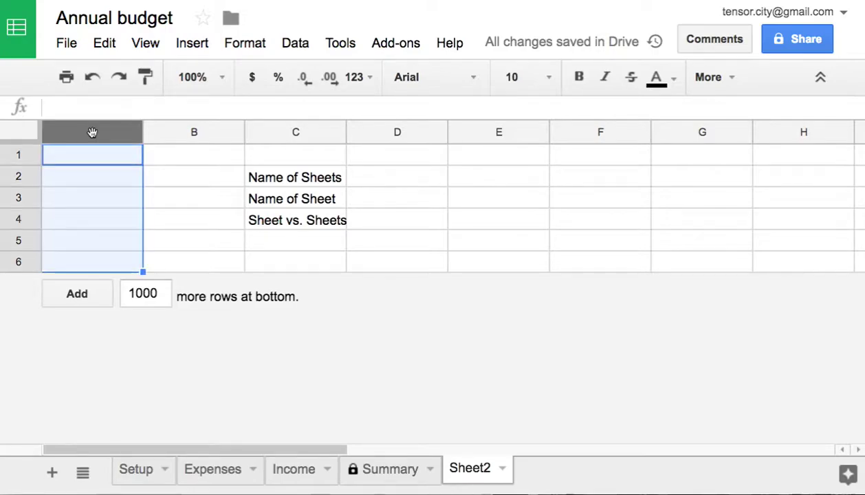
{"action": "left_click", "coordinate": [111, 216]}
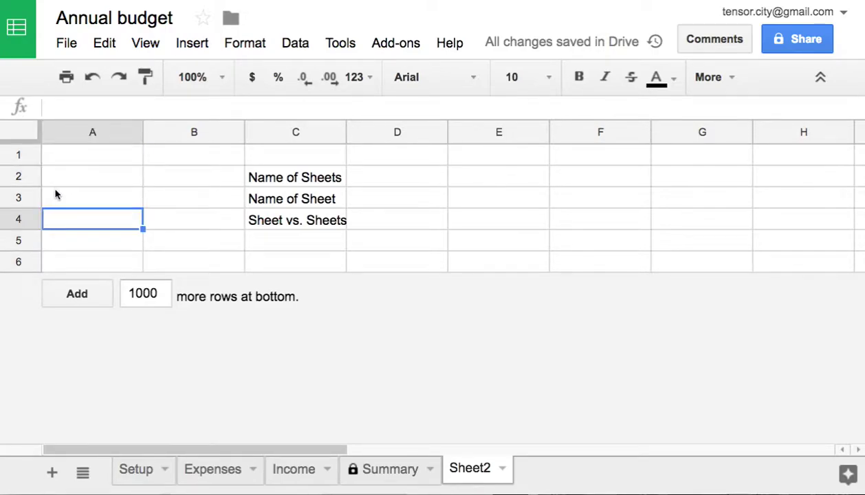
{"action": "left_click", "coordinate": [18, 199]}
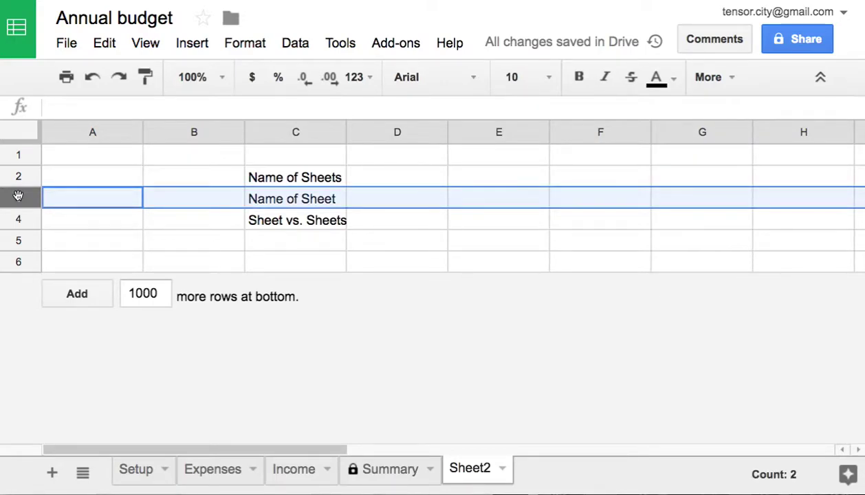
- Narrow columns A through U together to one equal width so that all of them fit in view
{"action": "left_click", "coordinate": [82, 132]}
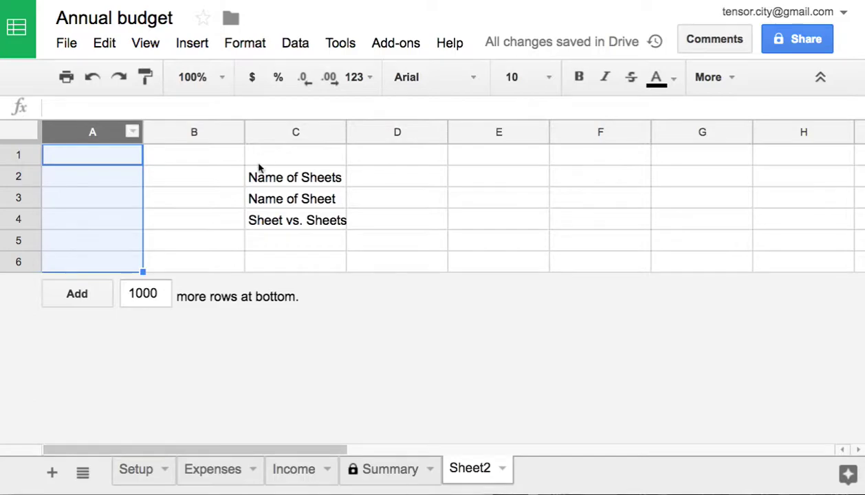
{"action": "scroll", "coordinate": [259, 169], "scroll_direction": "right", "scroll_amount": 10}
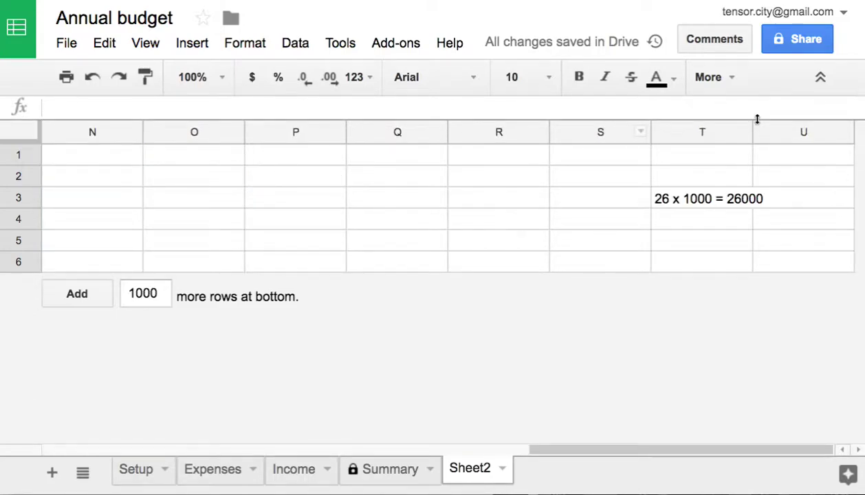
{"action": "left_click", "coordinate": [791, 134], "text": "shift"}
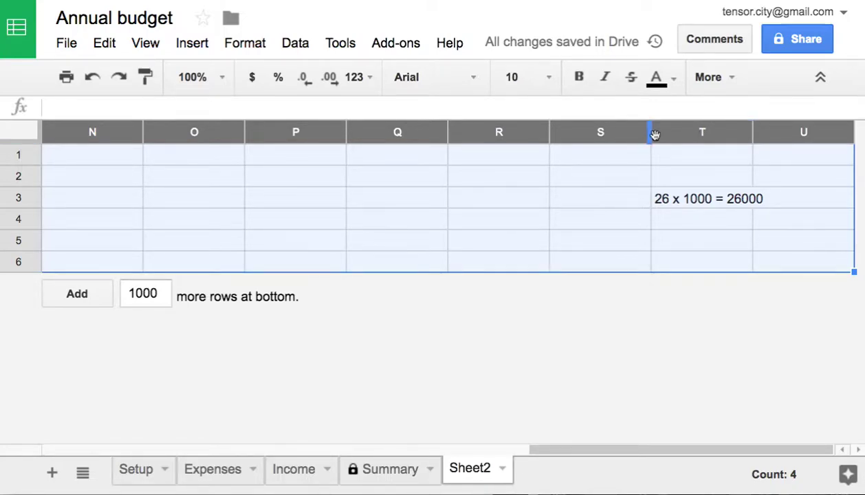
{"action": "left_click_drag", "start_coordinate": [650, 135], "coordinate": [589, 140]}
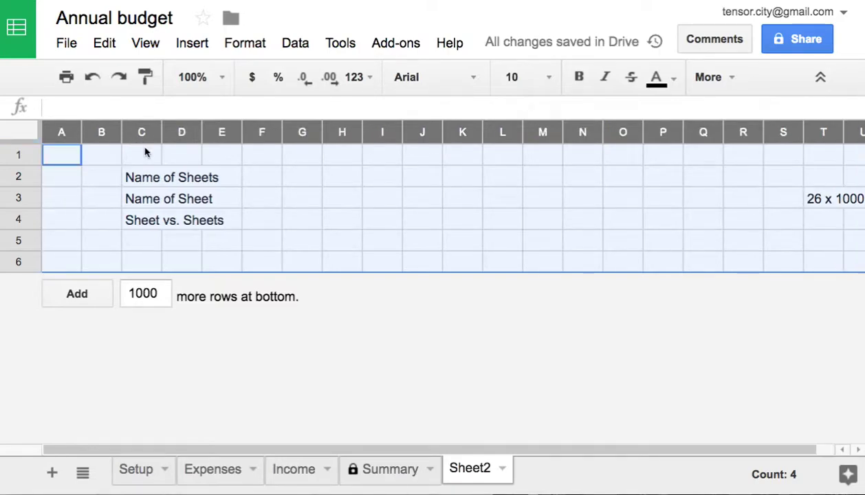
{"action": "left_click_drag", "start_coordinate": [161, 136], "coordinate": [157, 140]}
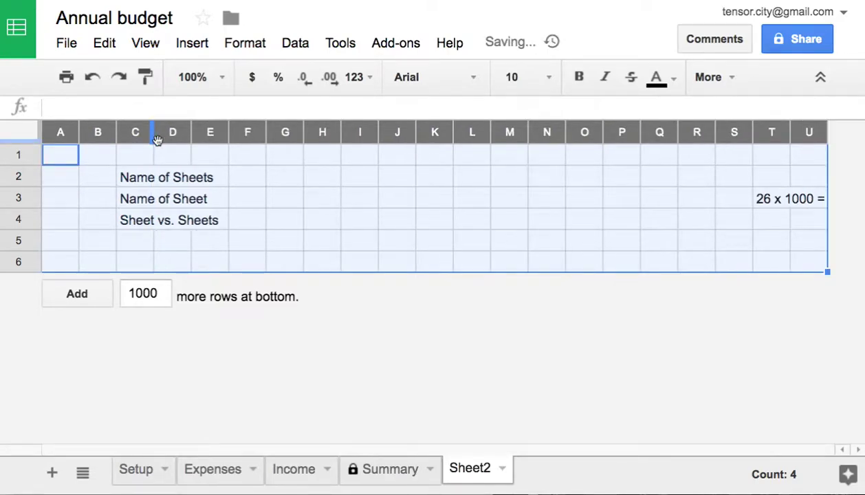
- Increase the height of rows 1 through 6 together to about double, making the cells roughly square
{"action": "left_click", "coordinate": [18, 156]}
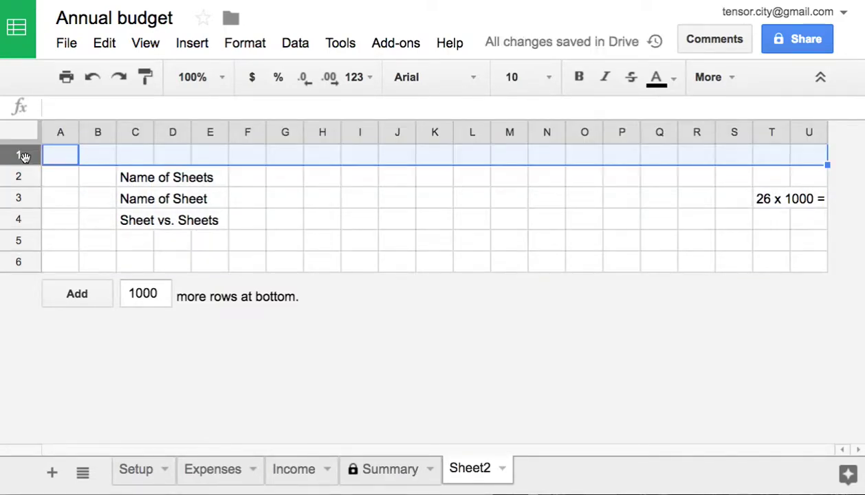
{"action": "left_click", "coordinate": [19, 266], "text": "shift"}
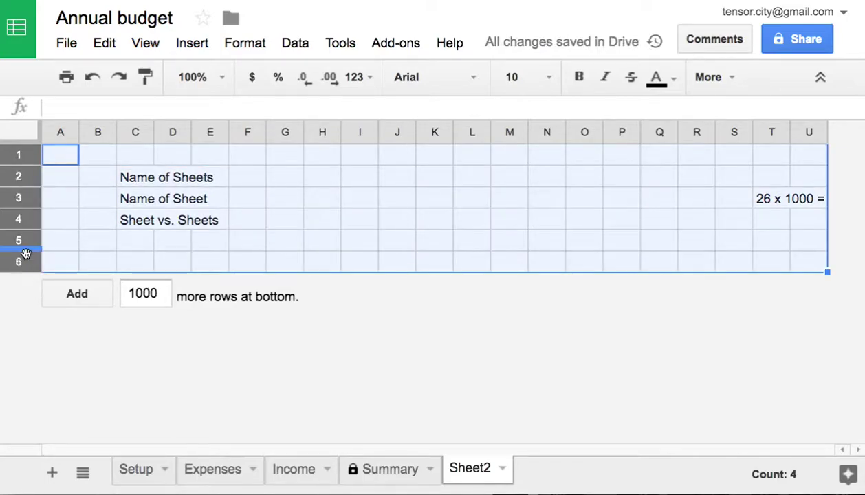
{"action": "left_click_drag", "start_coordinate": [26, 250], "coordinate": [26, 268]}
{"action": "left_click", "coordinate": [407, 286]}
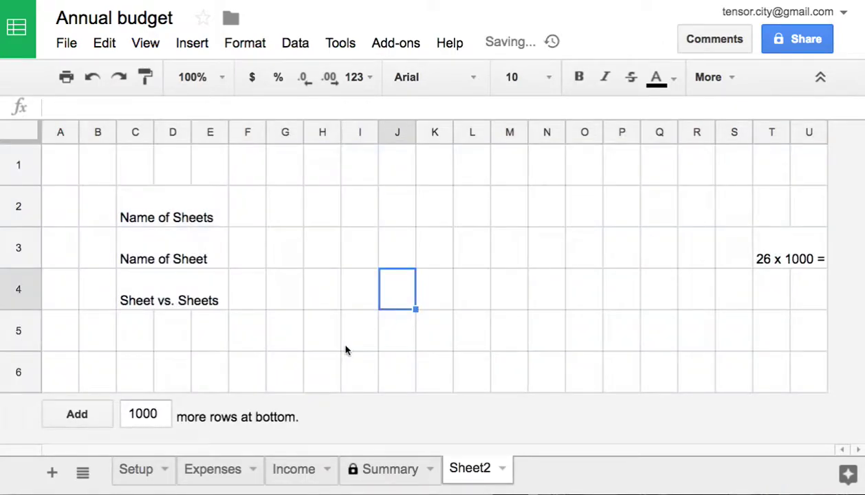